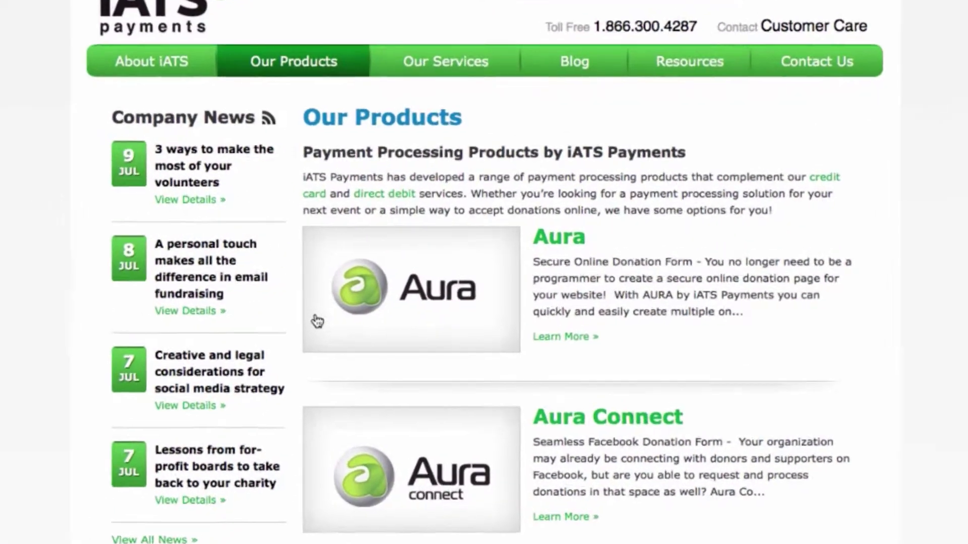
# Open the Aura secure online donation form product page on the iATS Payments website.
pyautogui.click(316, 321)
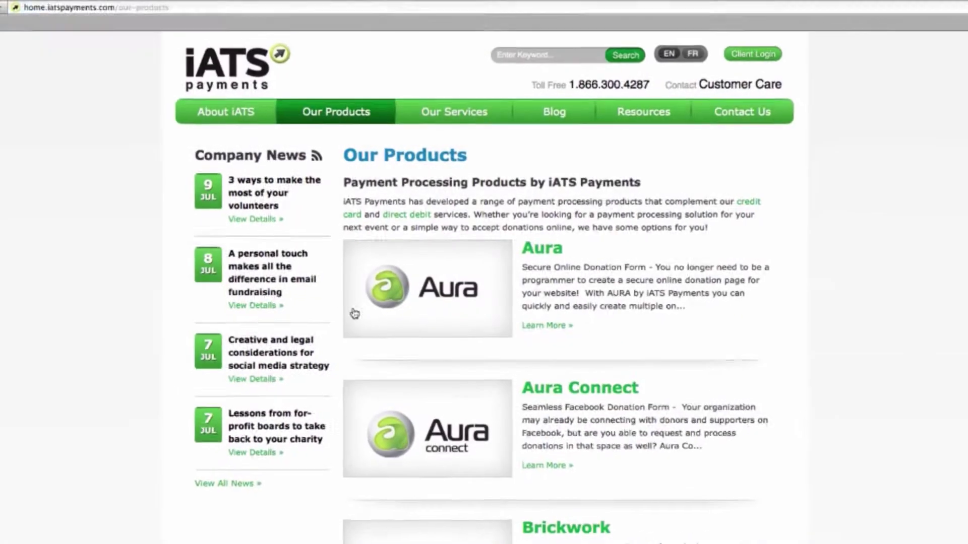
pyautogui.click(359, 308)
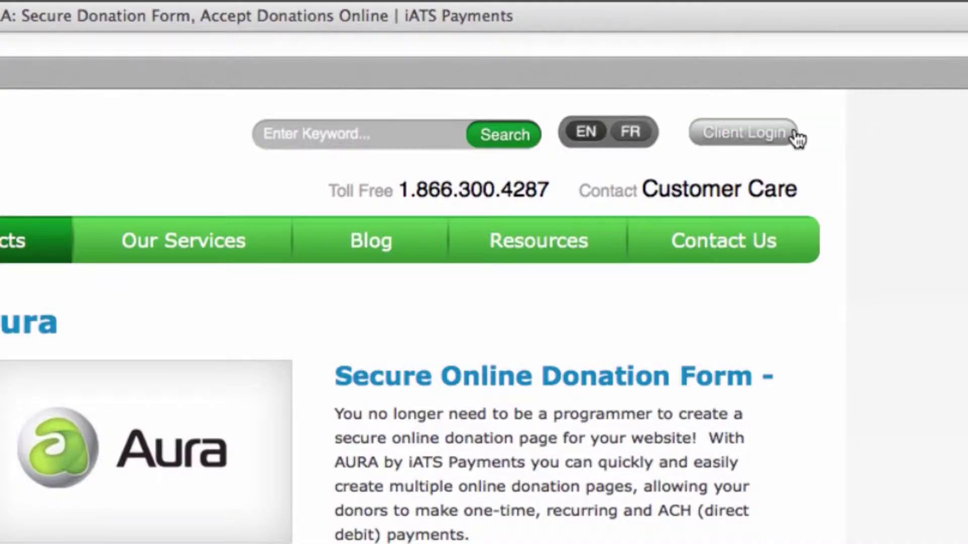
# Log in with the client code, open Aura Form Setup, and show the Payment tab's donor details fields.
pyautogui.click(795, 134)
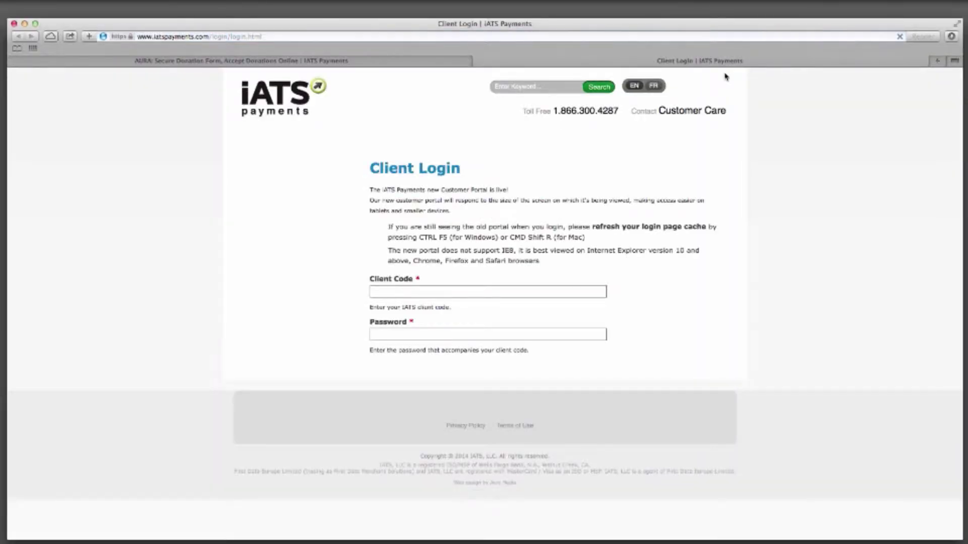
pyautogui.write('aura88')
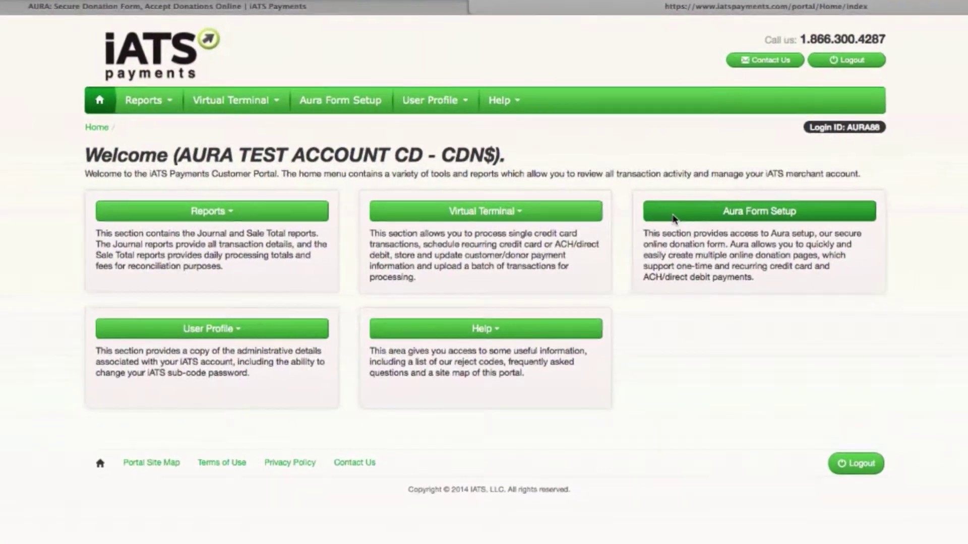
pyautogui.click(673, 218)
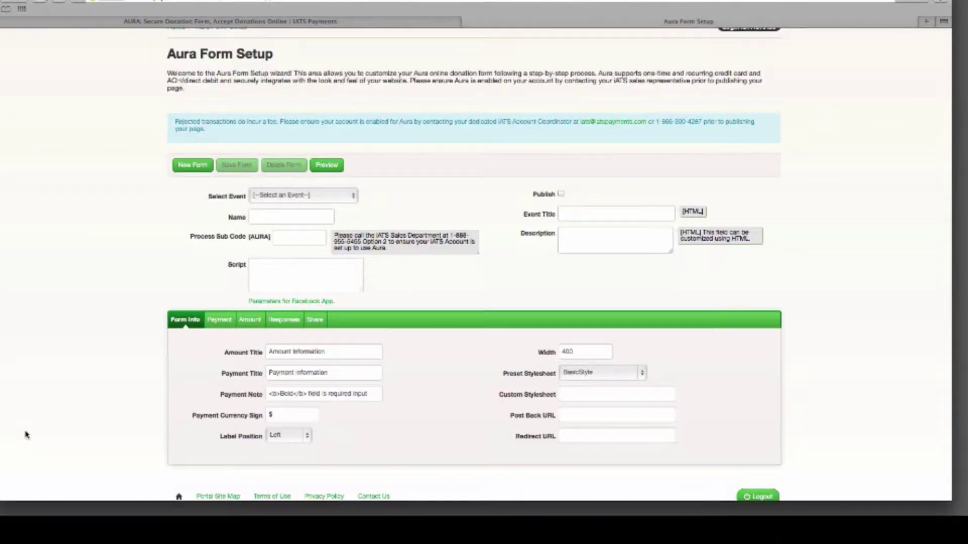
pyautogui.click(220, 323)
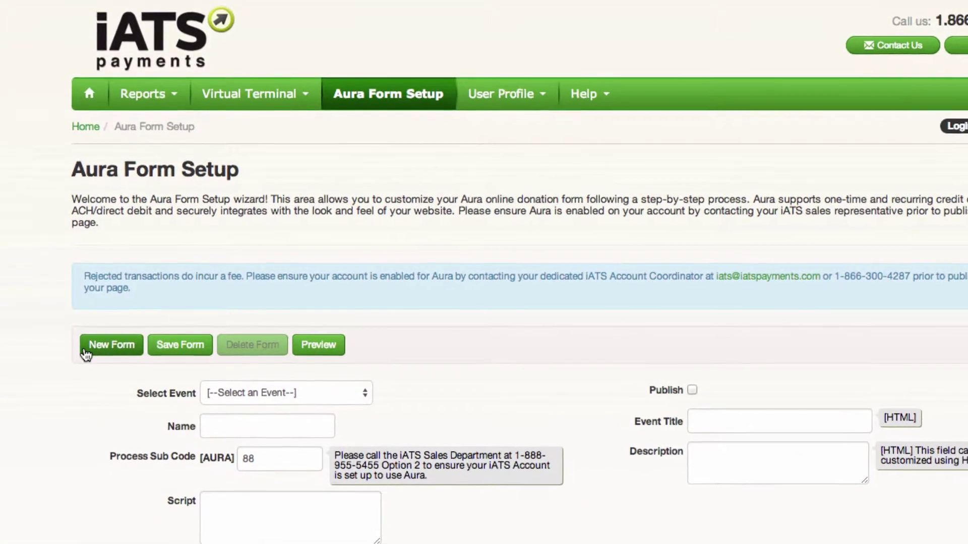
# Start a new donation form and choose the BasicStyleVerdana preset stylesheet, keeping width 400.
pyautogui.click(84, 353)
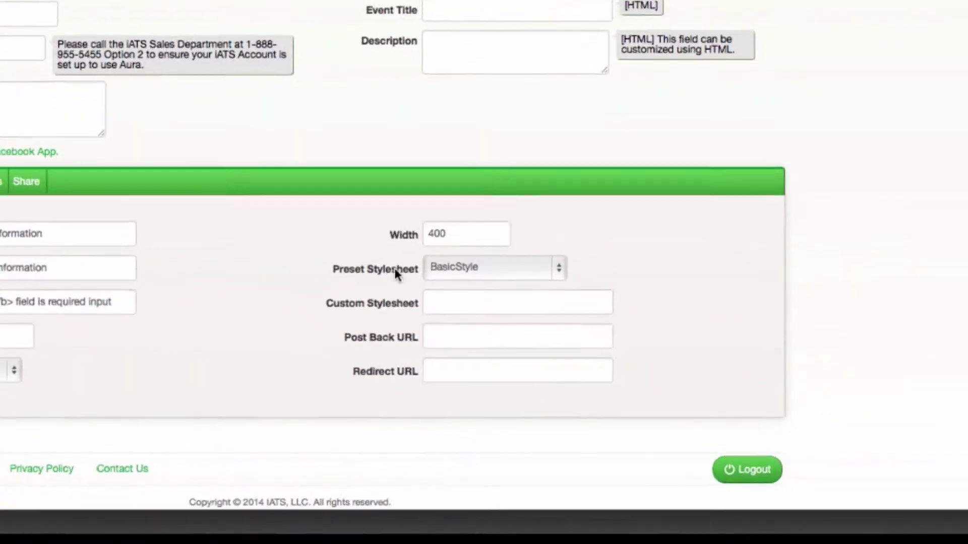
pyautogui.click(385, 274)
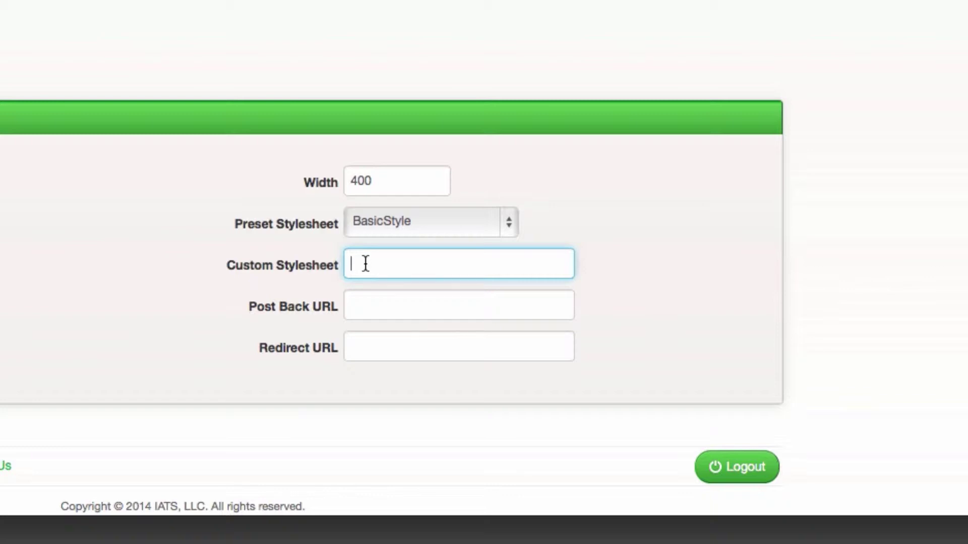
pyautogui.click(508, 224)
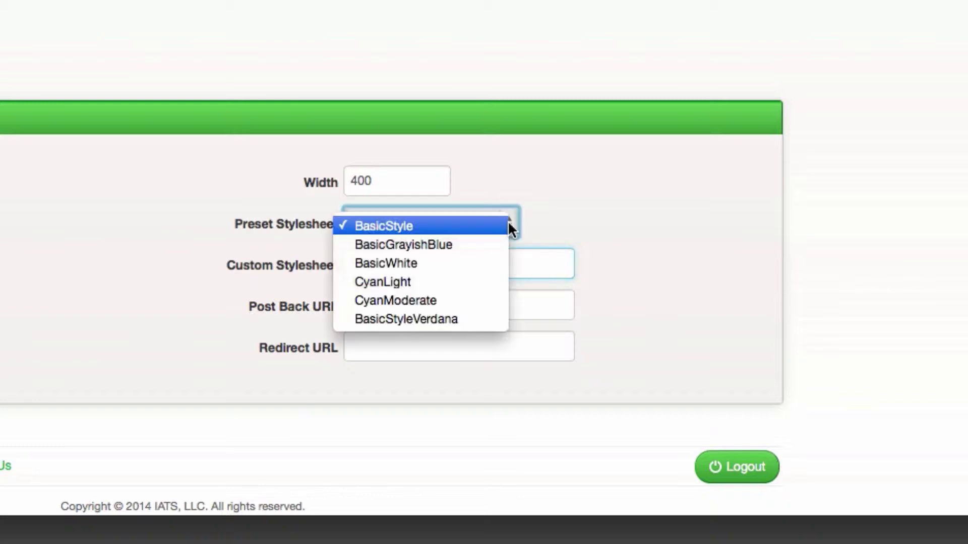
pyautogui.click(462, 319)
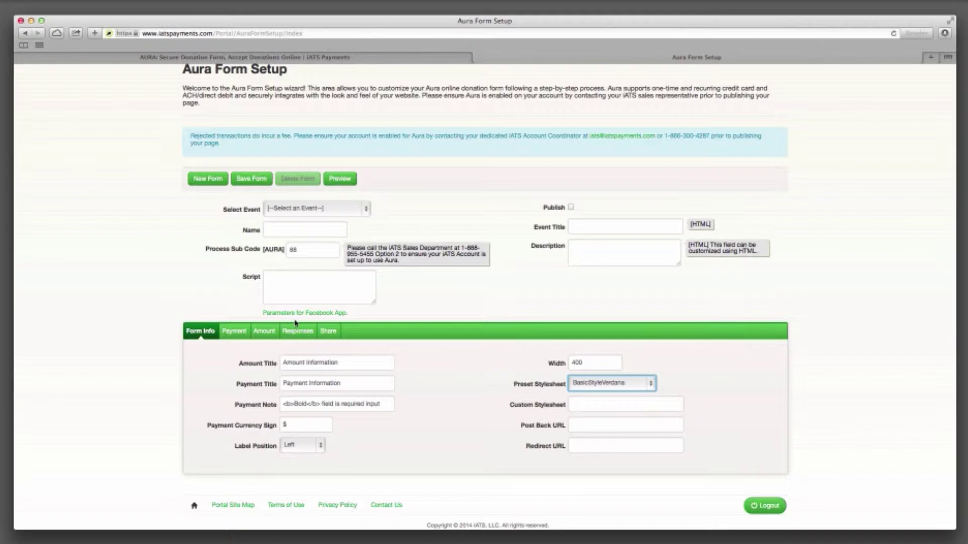
# On the Payment tab, expand Custom Questions (items 1–6) and the Other Options section.
pyautogui.click(235, 331)
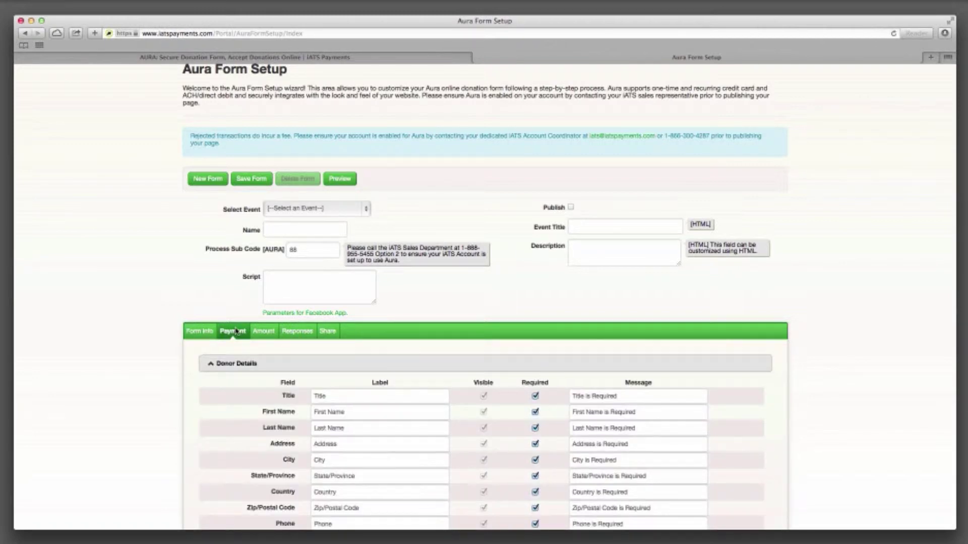
pyautogui.scroll(-5, 153, 393)
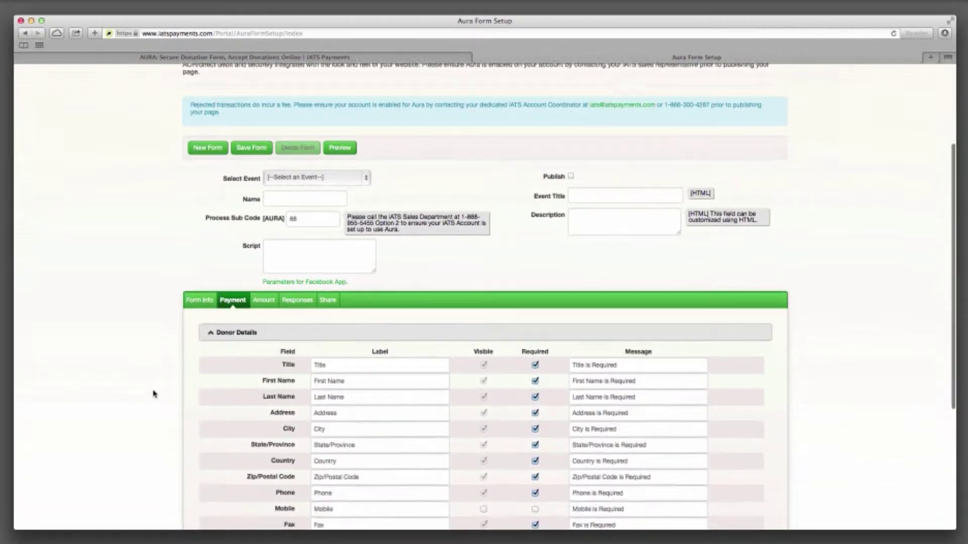
pyautogui.scroll(-1, 154, 393)
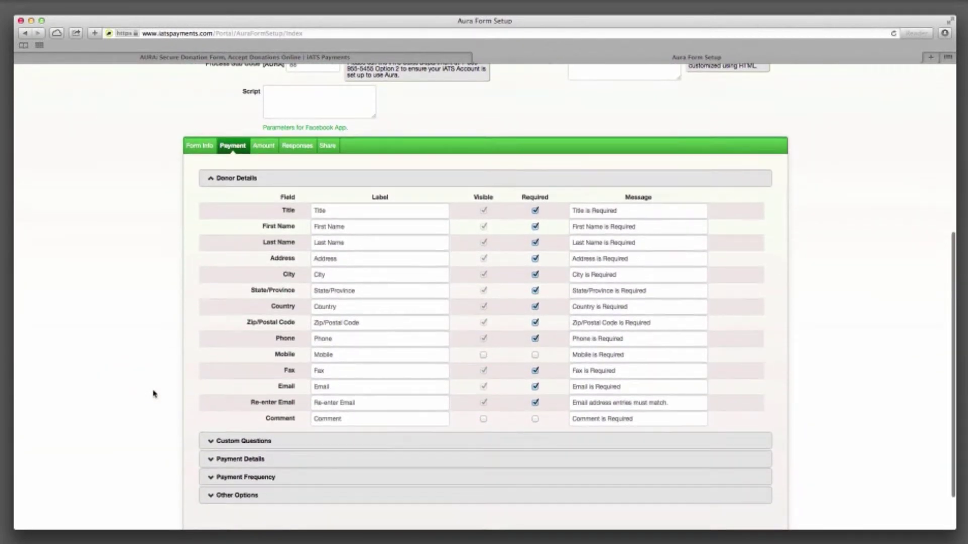
pyautogui.click(211, 443)
pyautogui.scroll(-6, 212, 444)
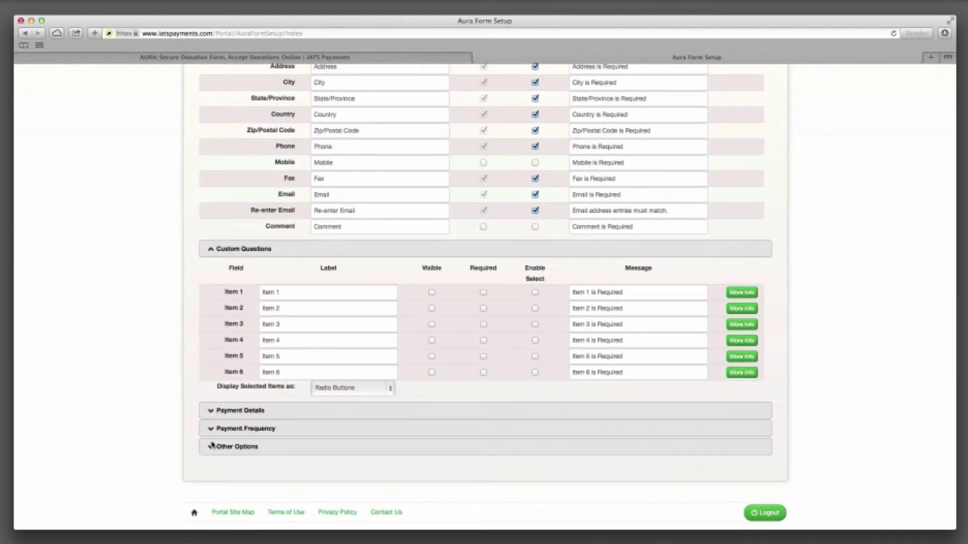
pyautogui.click(236, 448)
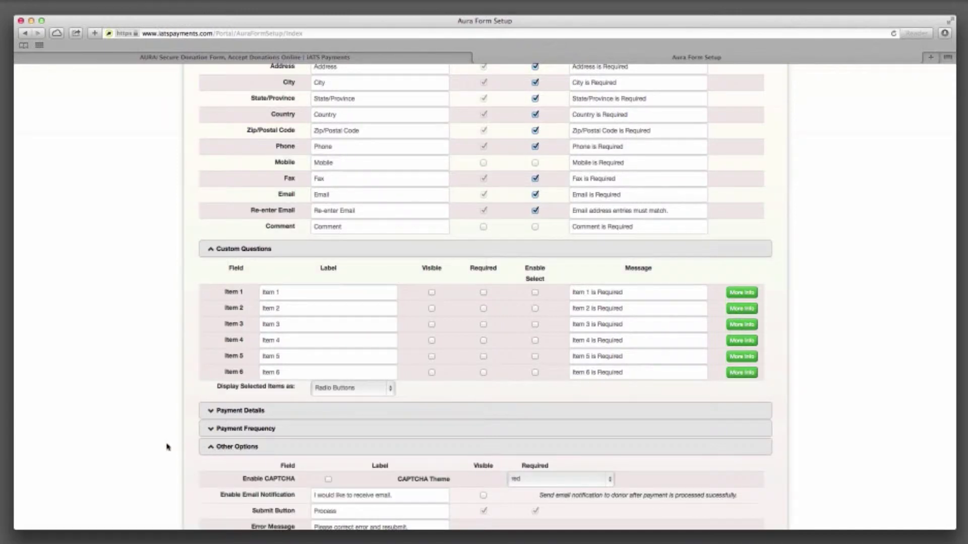
pyautogui.scroll(-3, 168, 446)
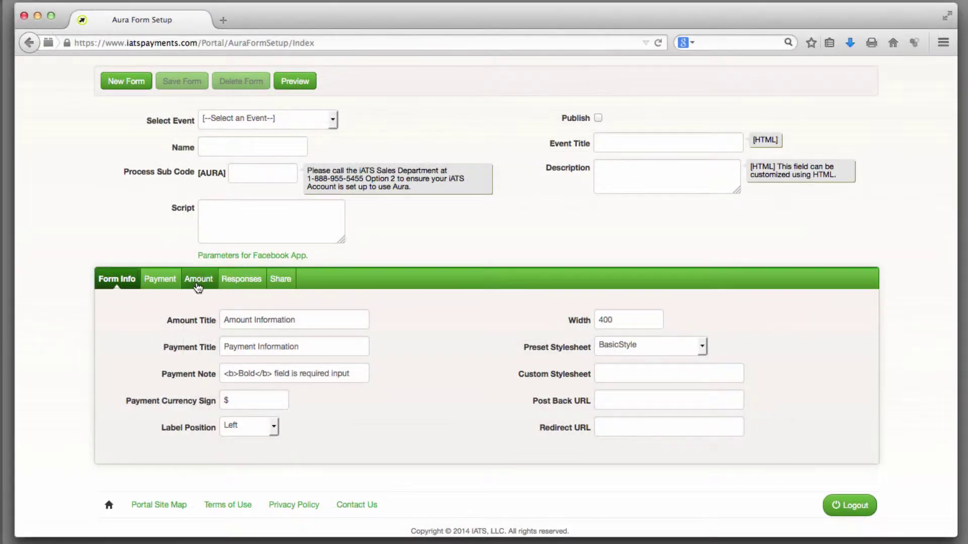
# Review the donation amount levels and Level 1's item options, then view the Approval Response Message.
pyautogui.click(197, 282)
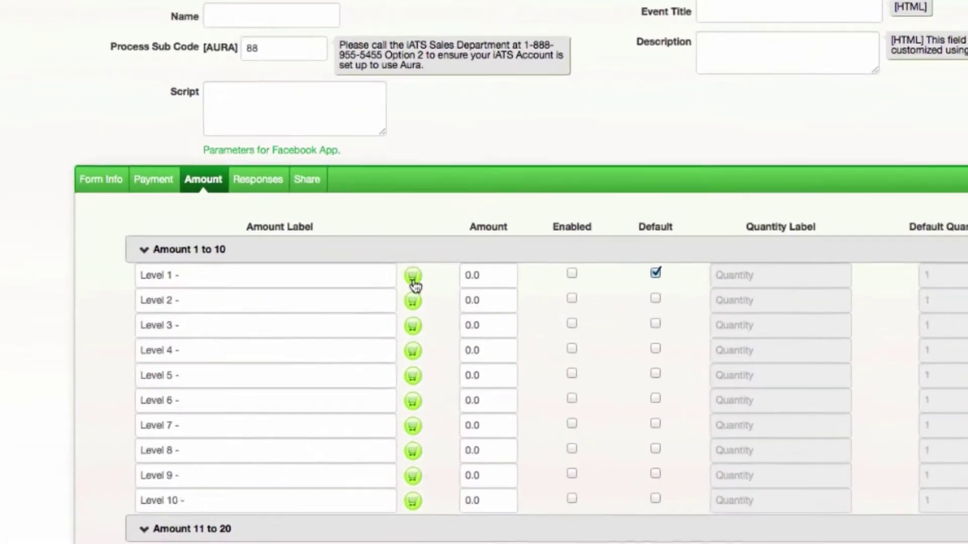
pyautogui.click(395, 291)
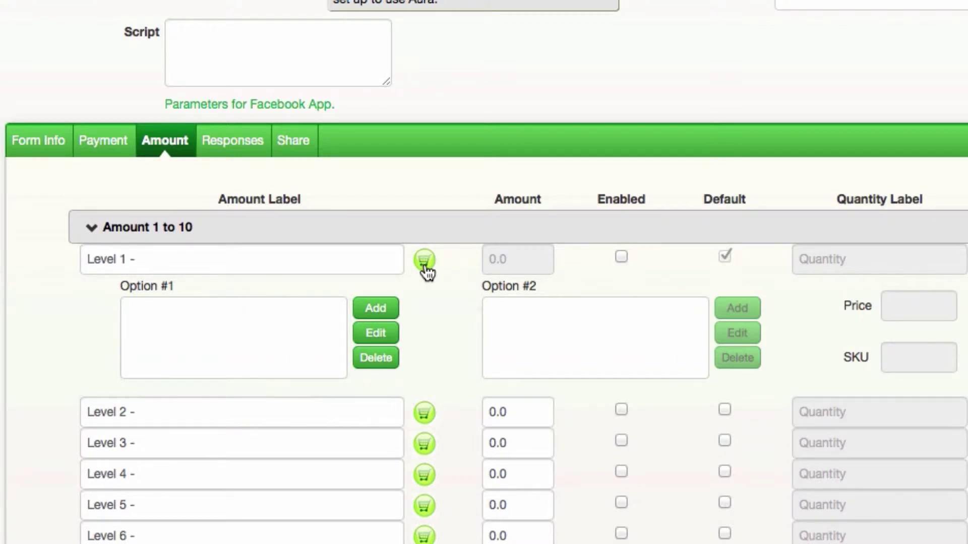
pyautogui.click(236, 151)
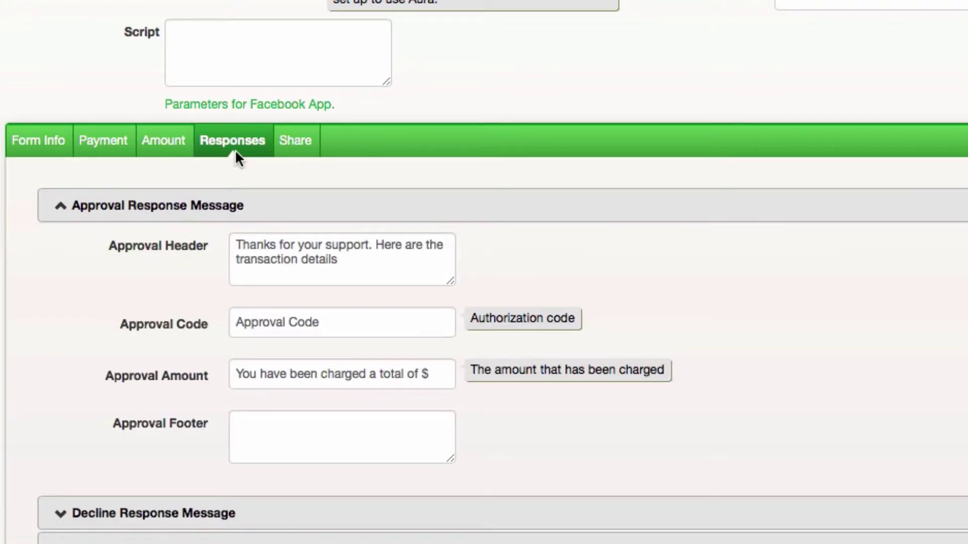
# On the Share tab, enable Advanced Sharing so donors can embed the ABC Foundation Store form.
pyautogui.click(293, 150)
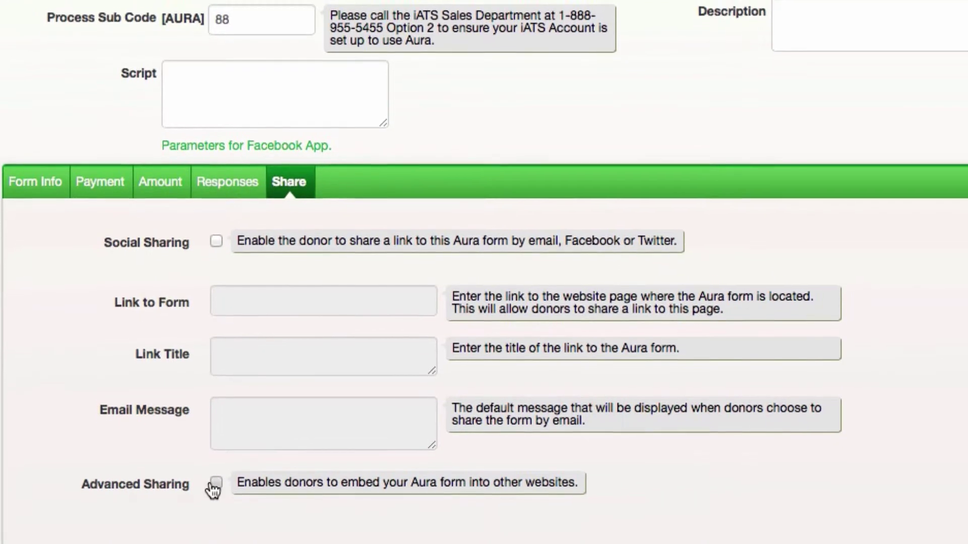
pyautogui.click(215, 483)
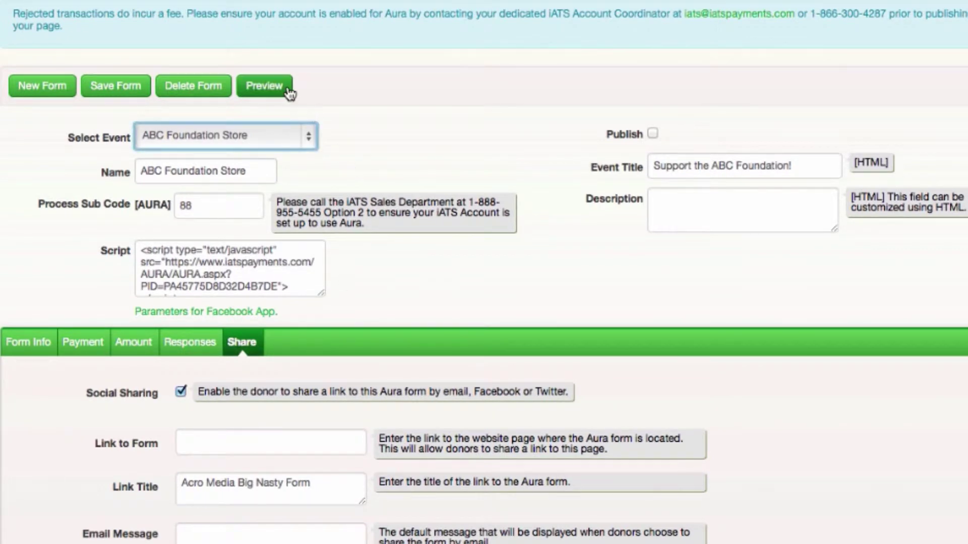
# Preview the form, choosing Medium for the T-Shirt and White for the Mug.
pyautogui.click(264, 87)
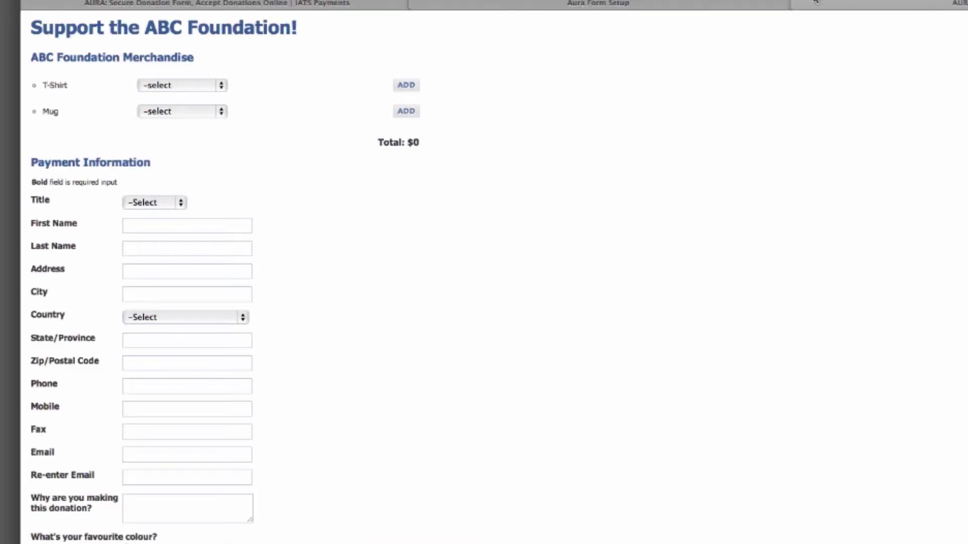
pyautogui.click(216, 94)
pyautogui.click(214, 110)
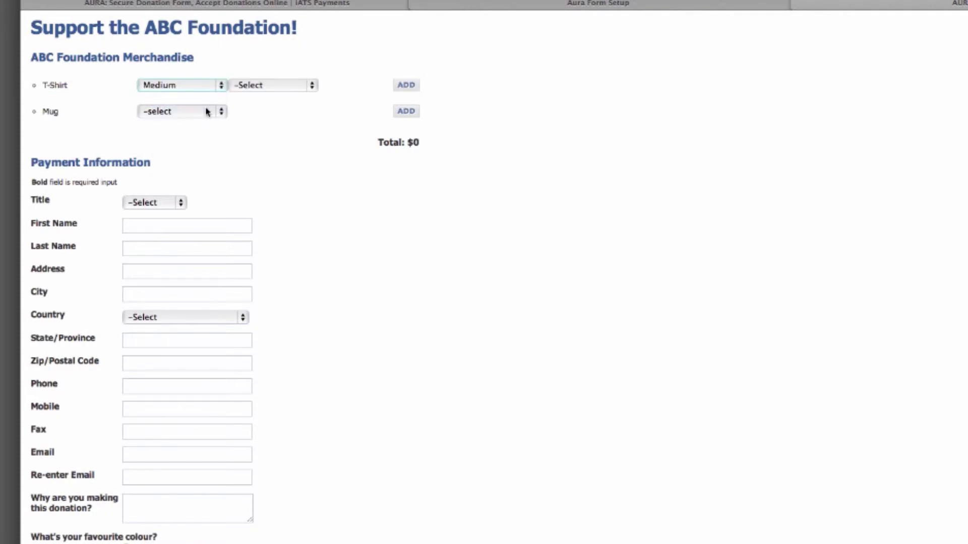
pyautogui.click(207, 111)
pyautogui.click(208, 124)
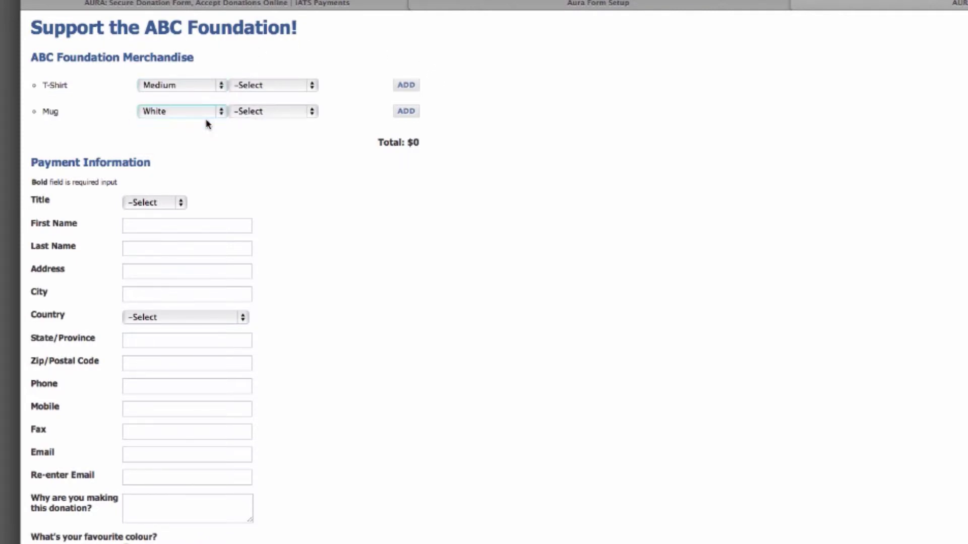
pyautogui.click(269, 112)
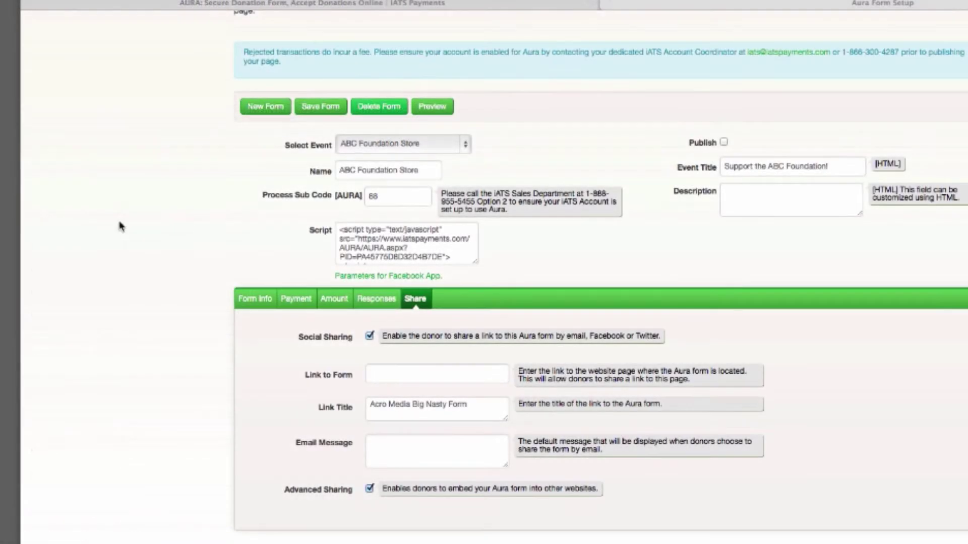
# Select the entire embed script and show the Facebook App Canvas, Page Tab and installation URLs.
pyautogui.click(455, 257)
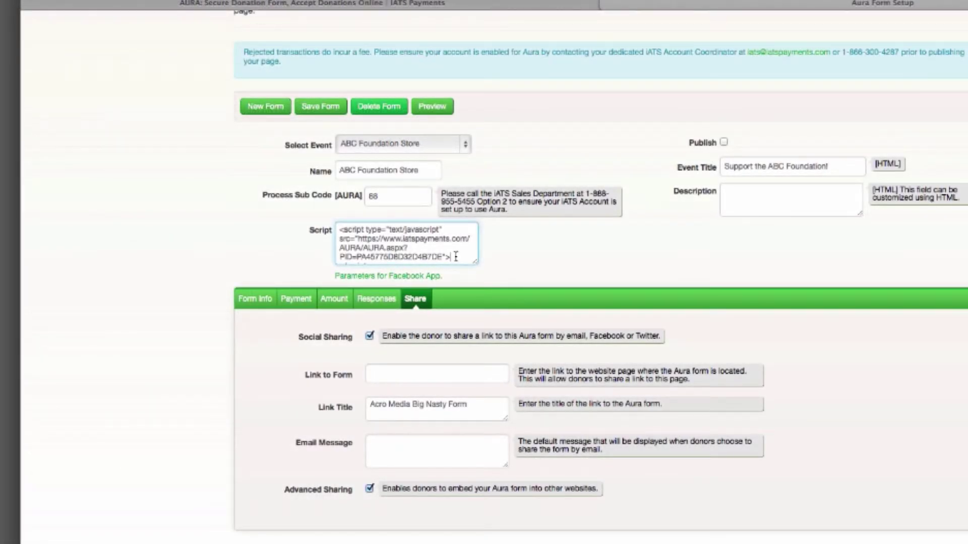
pyautogui.press('super+a')
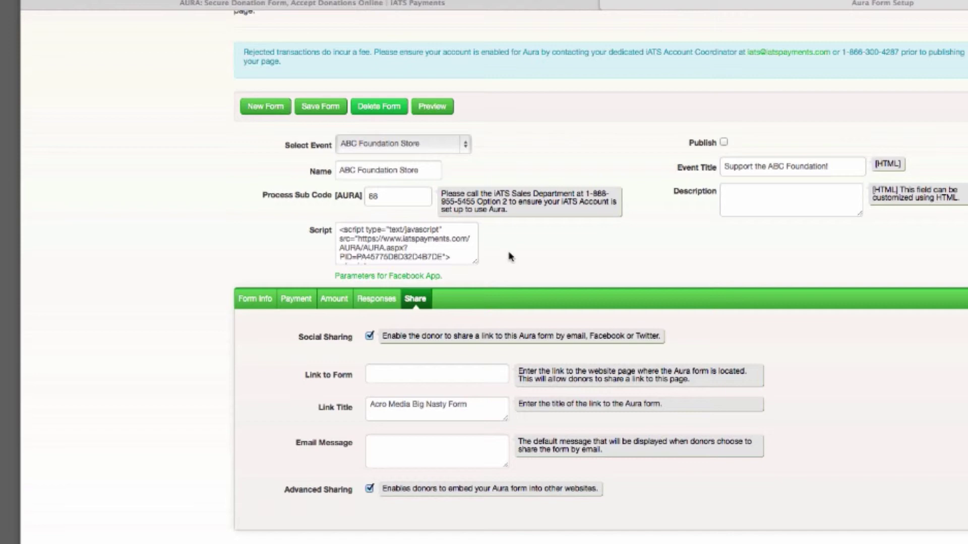
pyautogui.click(410, 277)
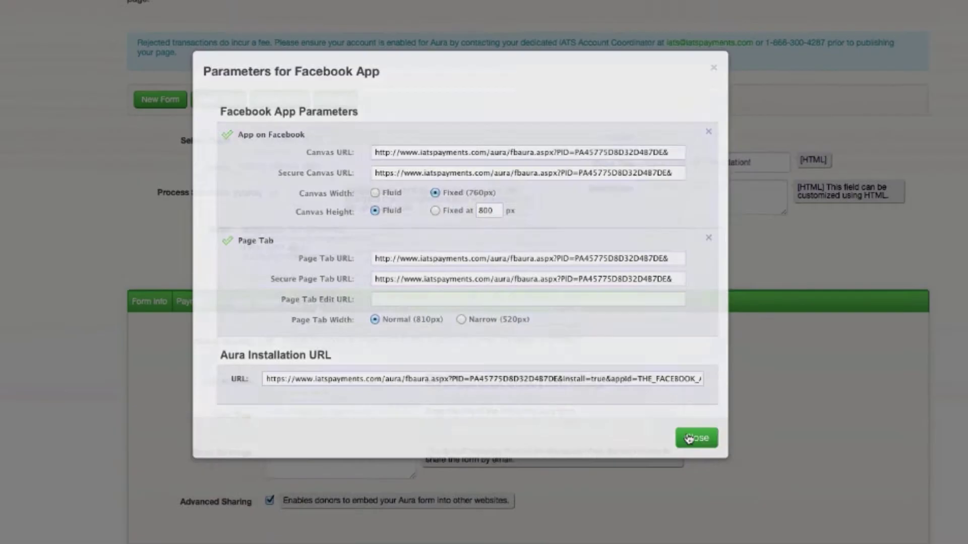
# Close the Facebook App parameters dialog and scroll back to the top of the ABC Foundation Store setup.
pyautogui.click(800, 501)
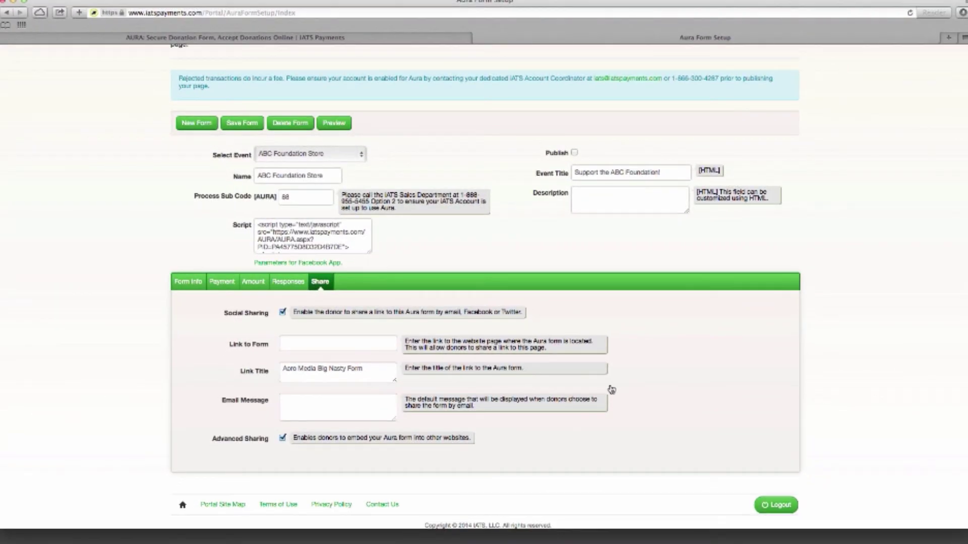
pyautogui.scroll(5, 611, 390)
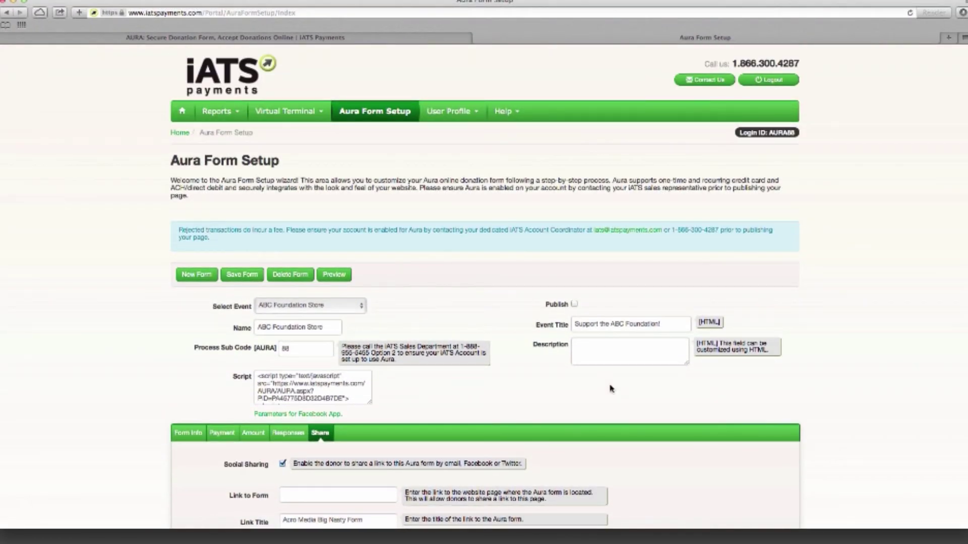